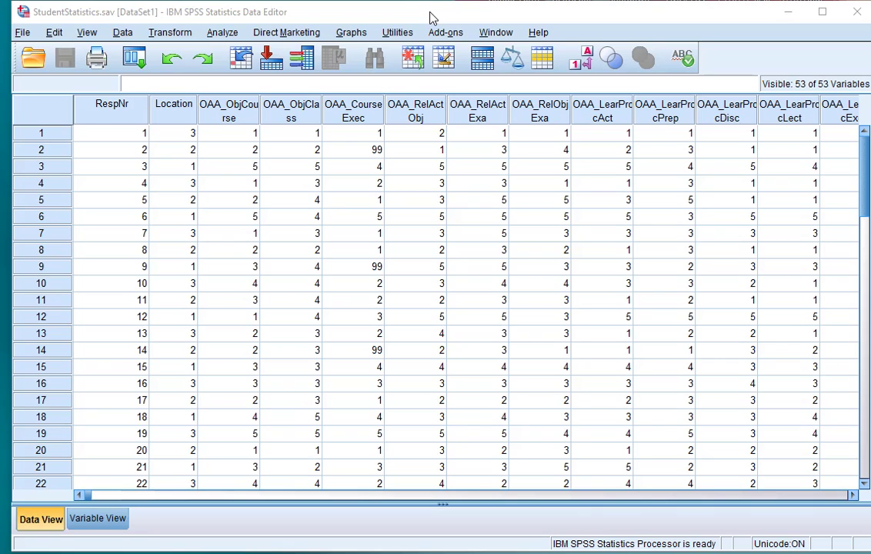
# Bring the Data Editor forward and open the Analyze > Nonparametric Tests submenu
pyautogui.click(431, 17)
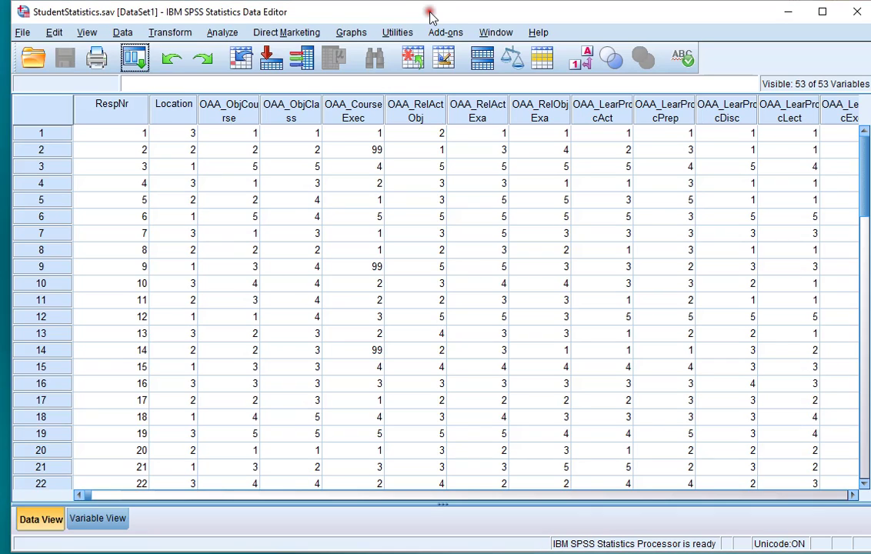
pyautogui.click(225, 33)
pyautogui.moveTo(270, 287)
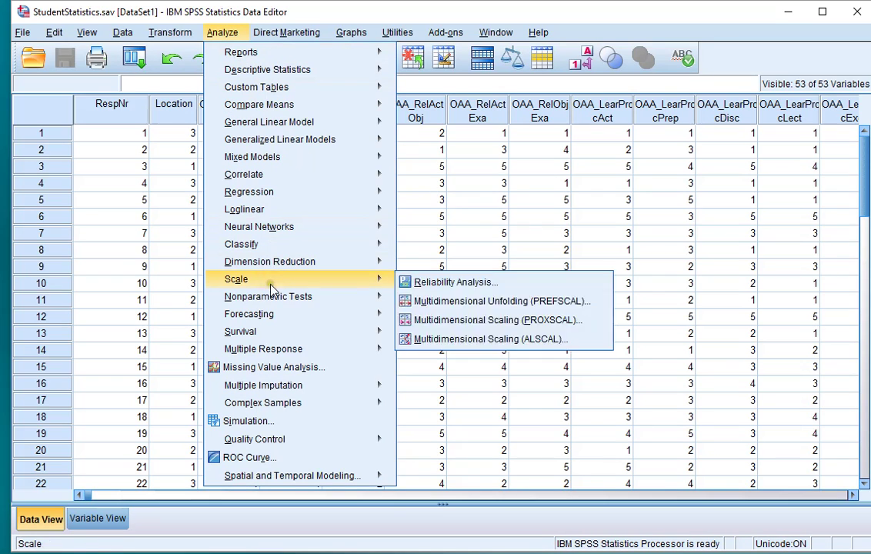
pyautogui.moveTo(274, 303)
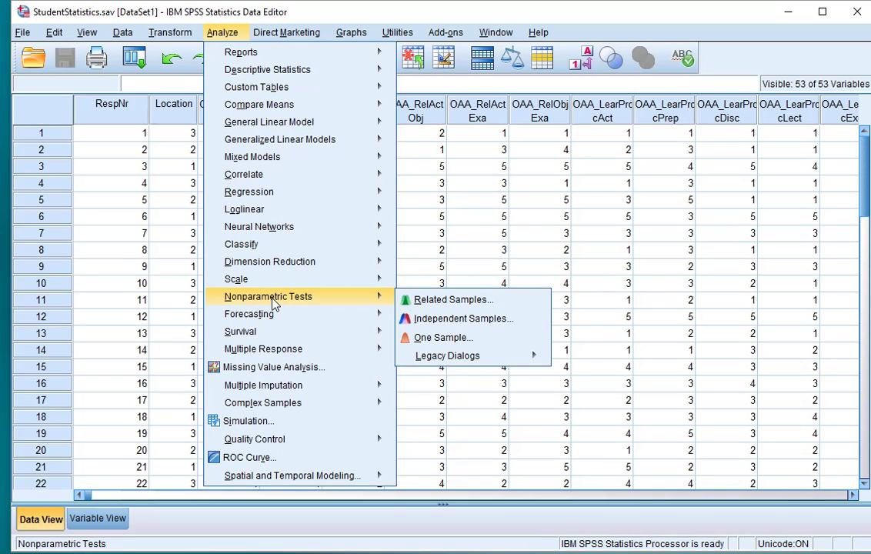
pyautogui.moveTo(482, 360)
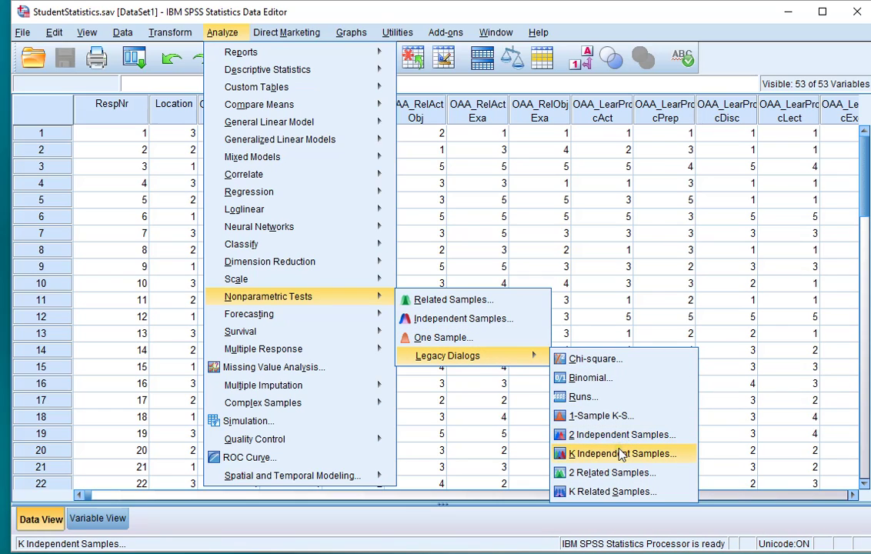
# Start an Independent Samples test with Location of the student as Groups and item 4.1 as Test Field
pyautogui.click(439, 327)
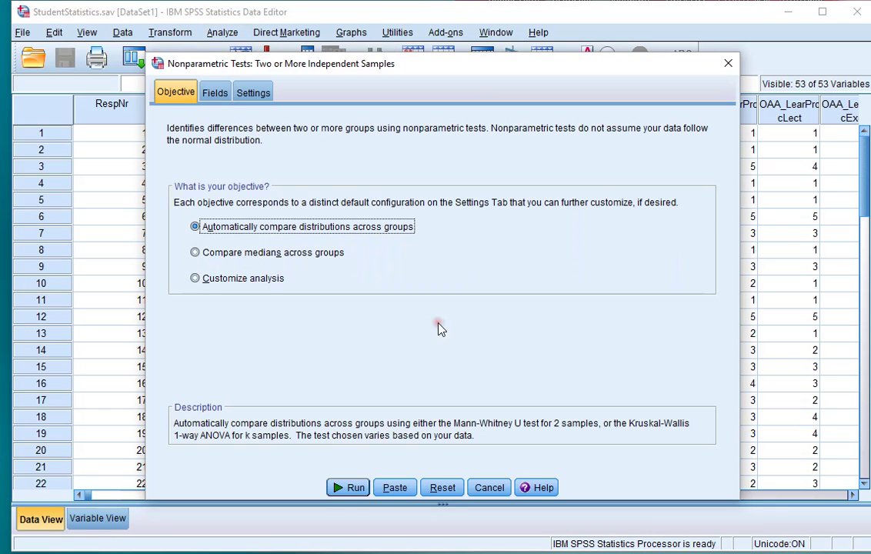
pyautogui.click(216, 93)
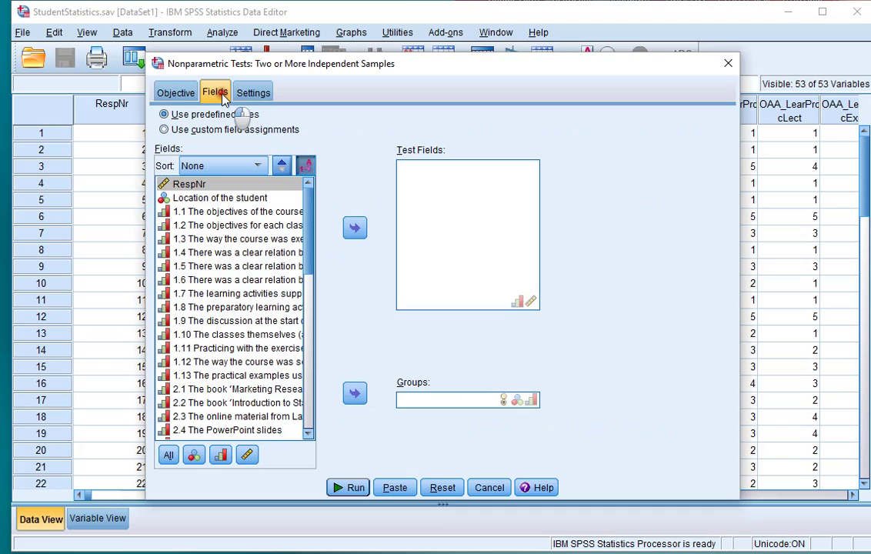
pyautogui.click(217, 199)
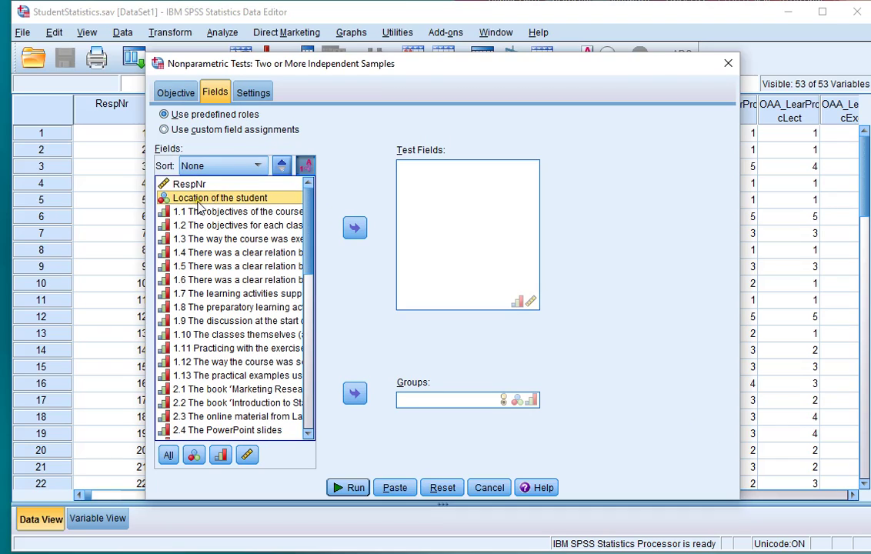
pyautogui.click(354, 394)
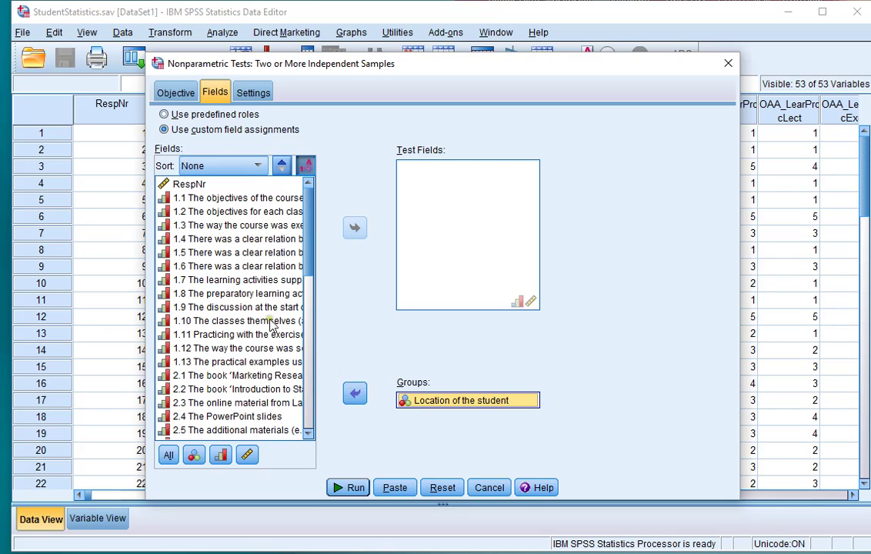
pyautogui.scroll(-6, 267, 308)
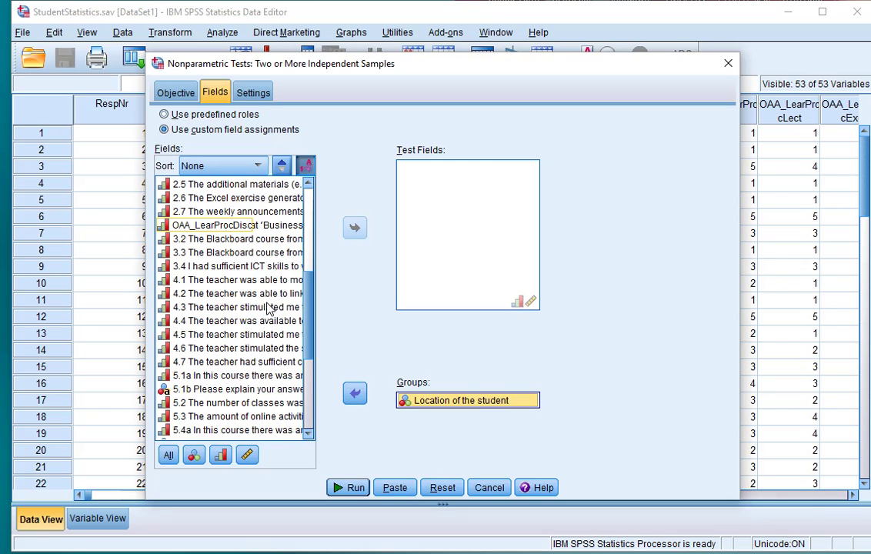
pyautogui.click(202, 281)
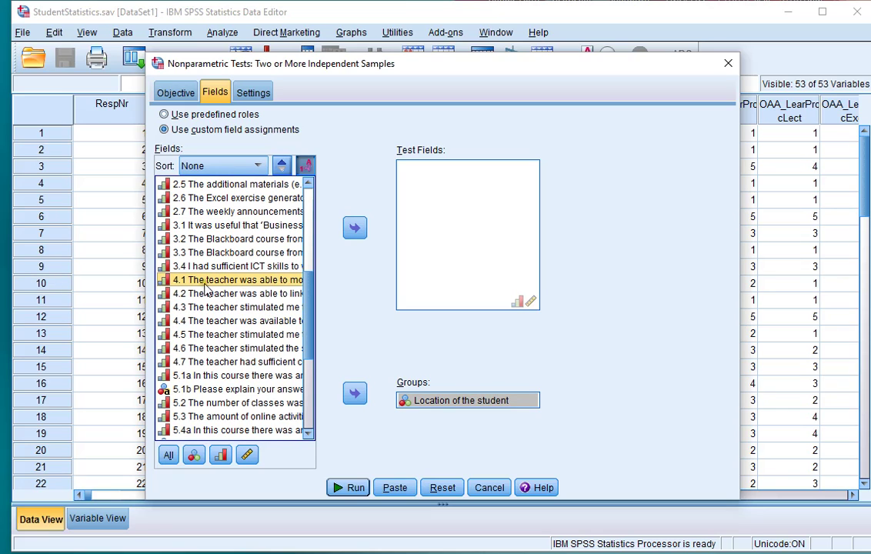
pyautogui.click(354, 229)
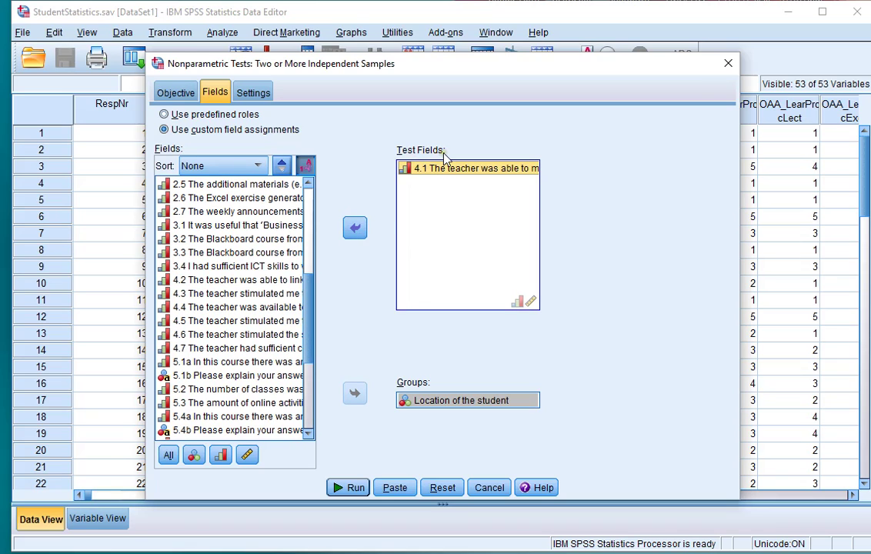
# Customize the tests to Kruskal-Wallis 1-way ANOVA with all pairwise comparisons and run it
pyautogui.click(248, 96)
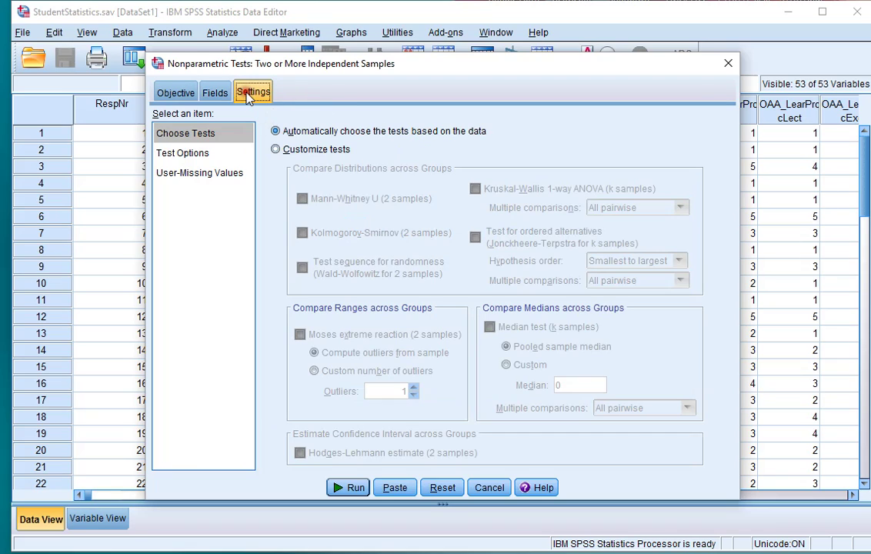
pyautogui.click(277, 151)
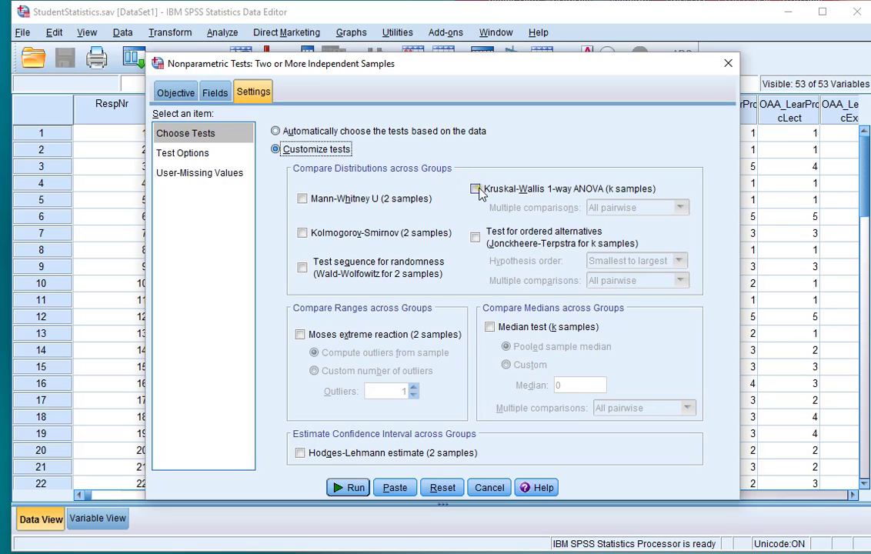
pyautogui.click(476, 190)
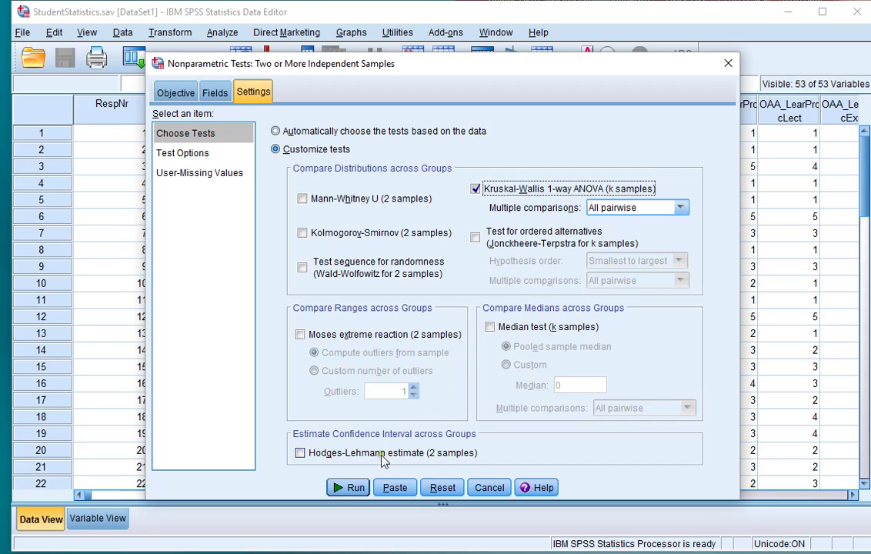
pyautogui.click(355, 489)
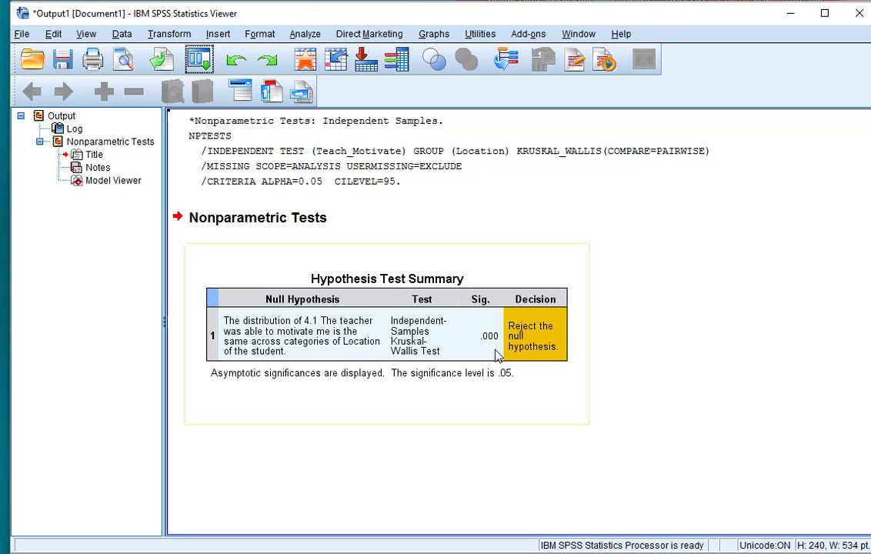
# Open the Model Viewer output and scroll to the boxplot showing the tie-adjusted 21.328 statistic
pyautogui.click(472, 346)
pyautogui.doubleClick(471, 346)
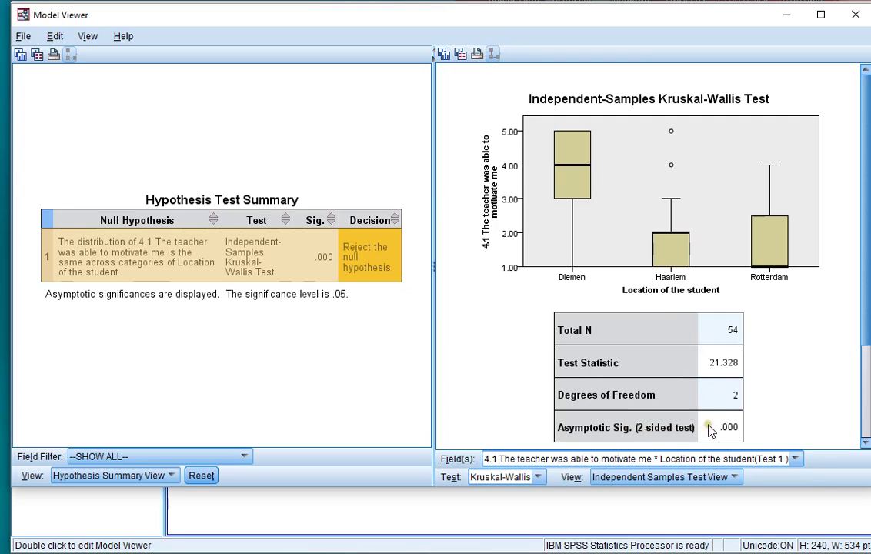
pyautogui.scroll(-2, 730, 391)
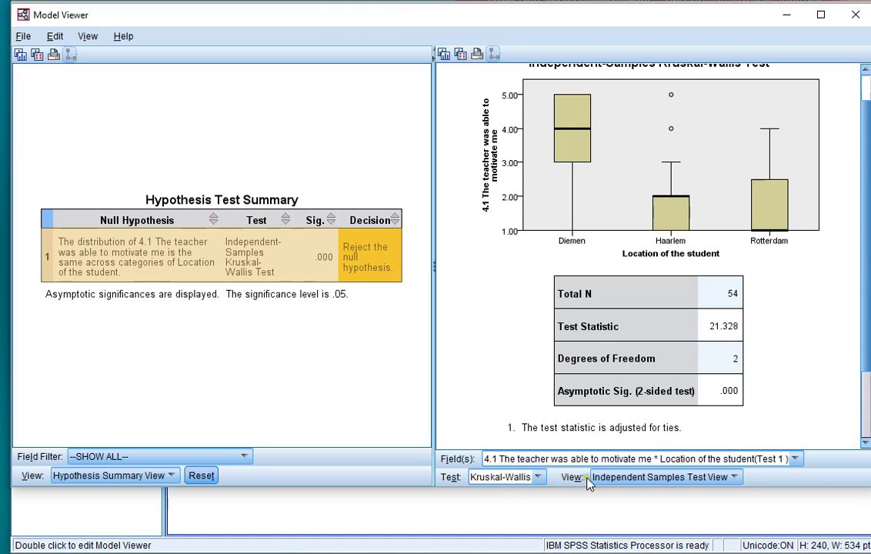
# Switch the view to Pairwise Comparisons and scroll through the location chart and Adj.Sig. table
pyautogui.click(632, 480)
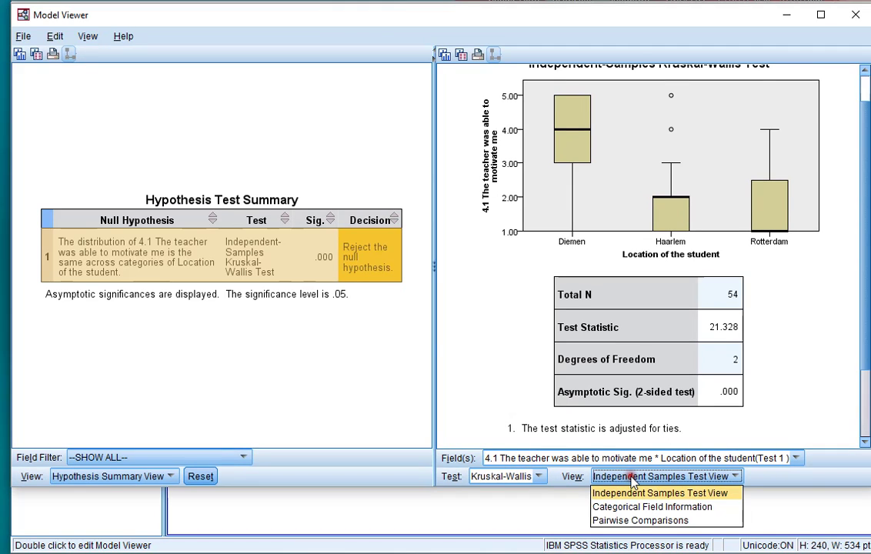
pyautogui.click(633, 521)
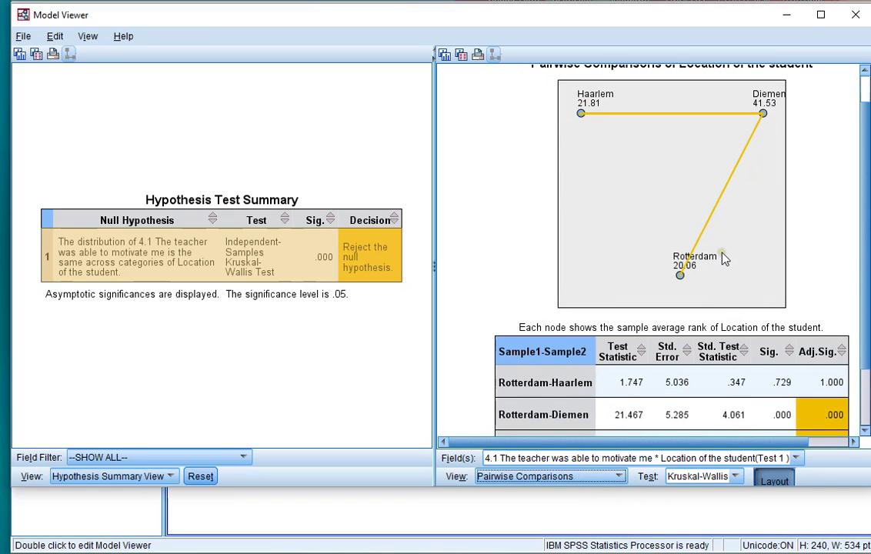
pyautogui.scroll(-2, 723, 259)
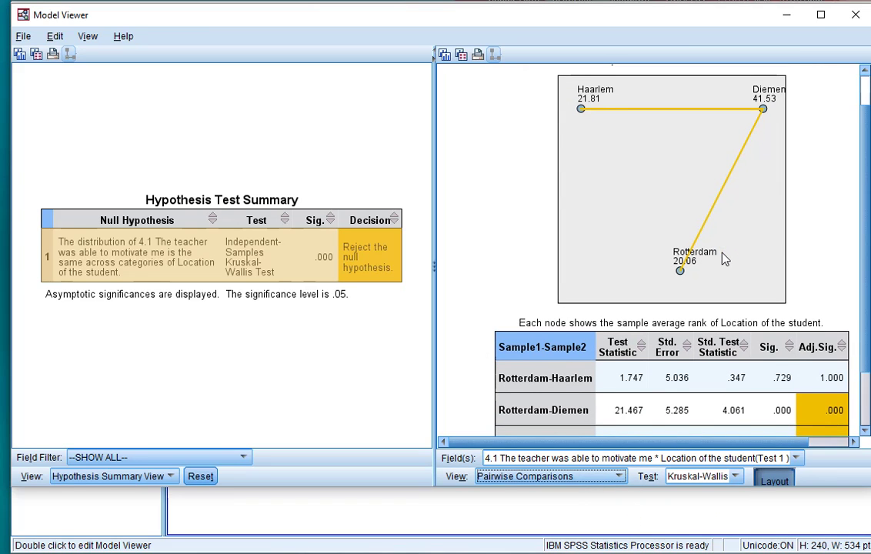
pyautogui.scroll(-3, 723, 259)
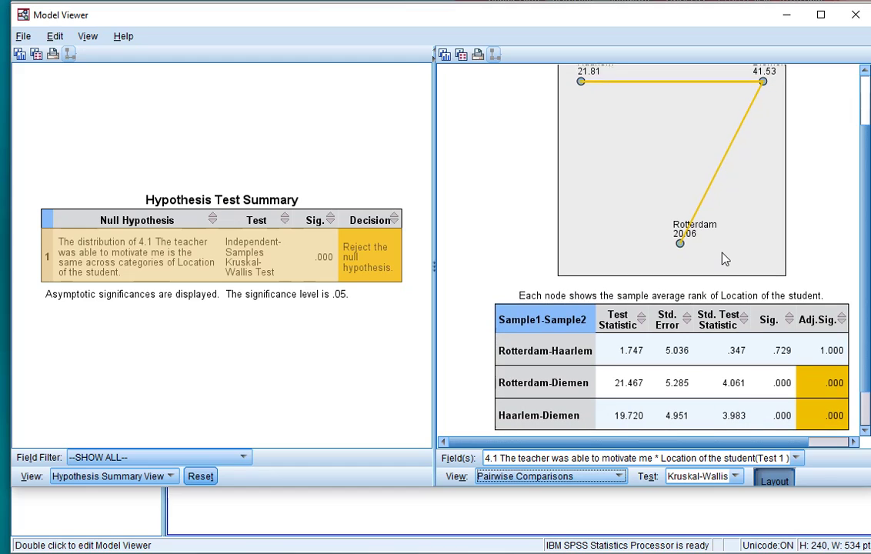
pyautogui.scroll(-2, 723, 259)
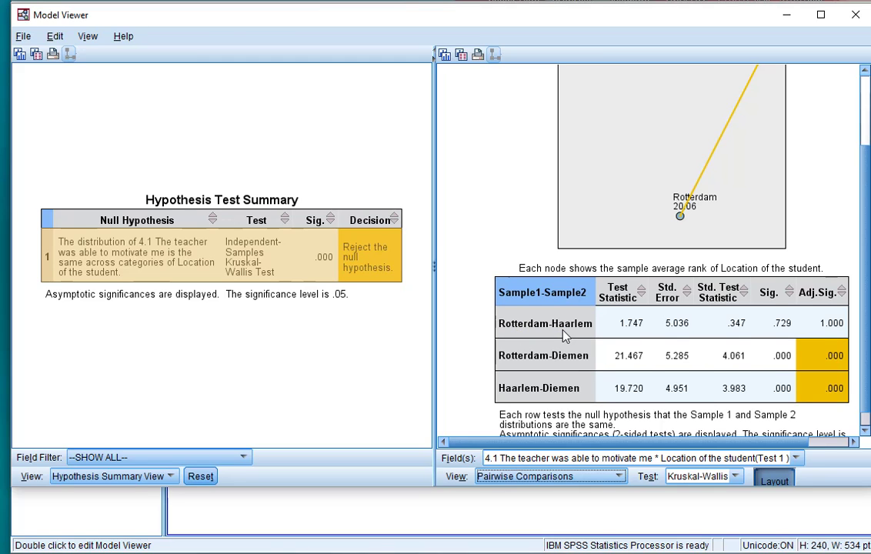
pyautogui.scroll(3, 566, 336)
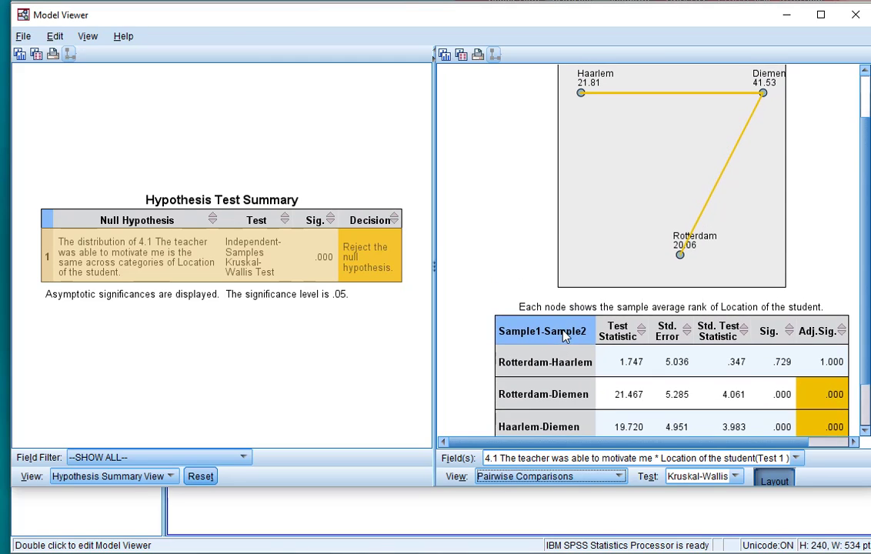
pyautogui.scroll(2, 563, 335)
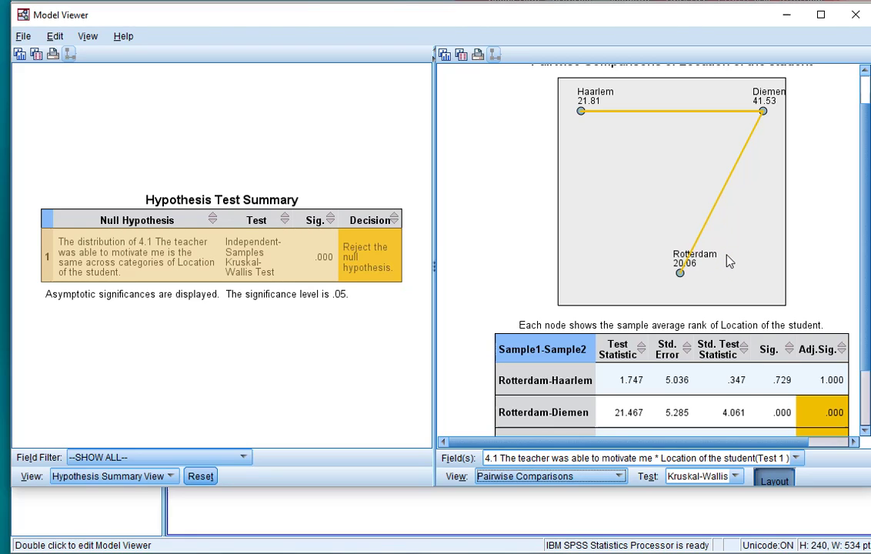
# Close the Model Viewer, minimize the Output Viewer, and show Variable View of StudentStatistics.sav
pyautogui.click(854, 16)
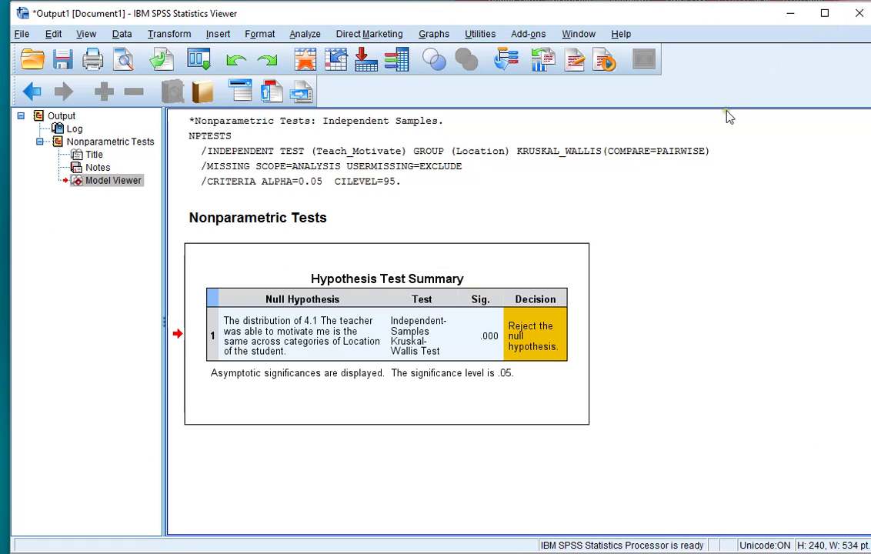
pyautogui.click(787, 12)
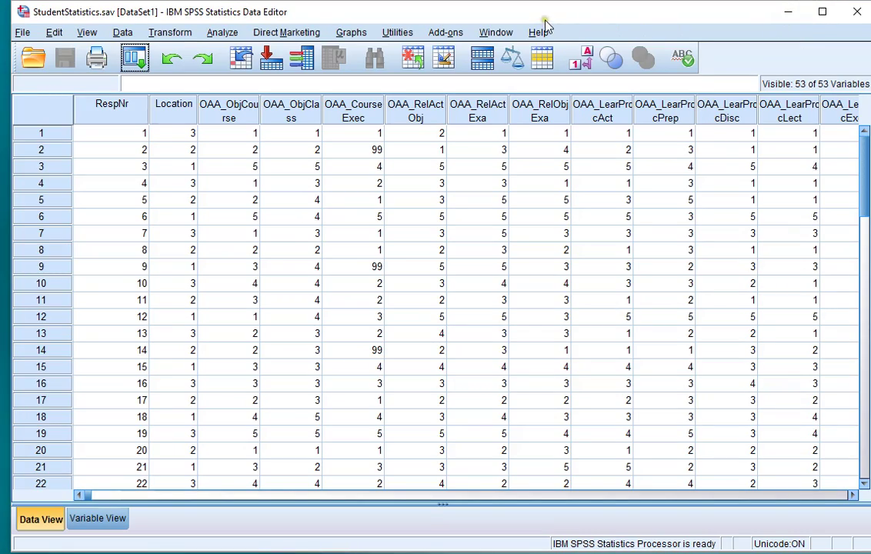
pyautogui.click(97, 518)
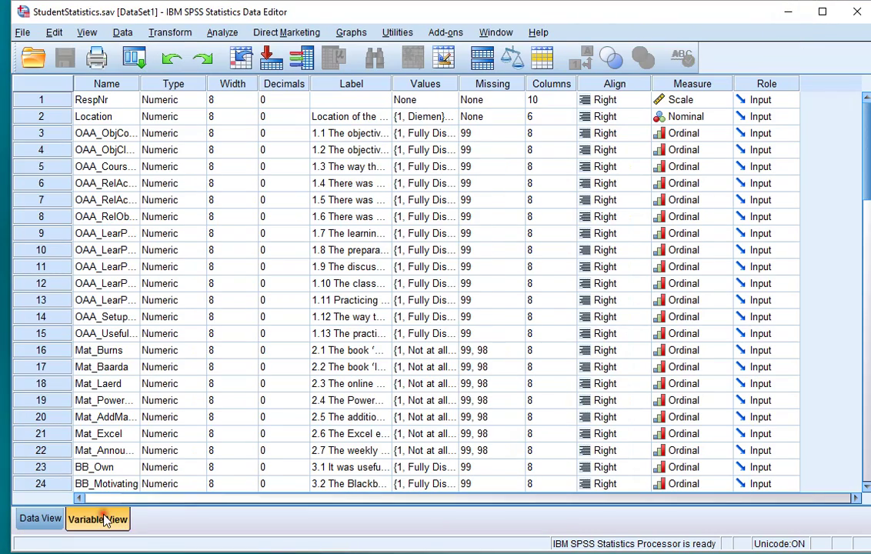
pyautogui.scroll(-10, 178, 333)
pyautogui.scroll(3, 179, 333)
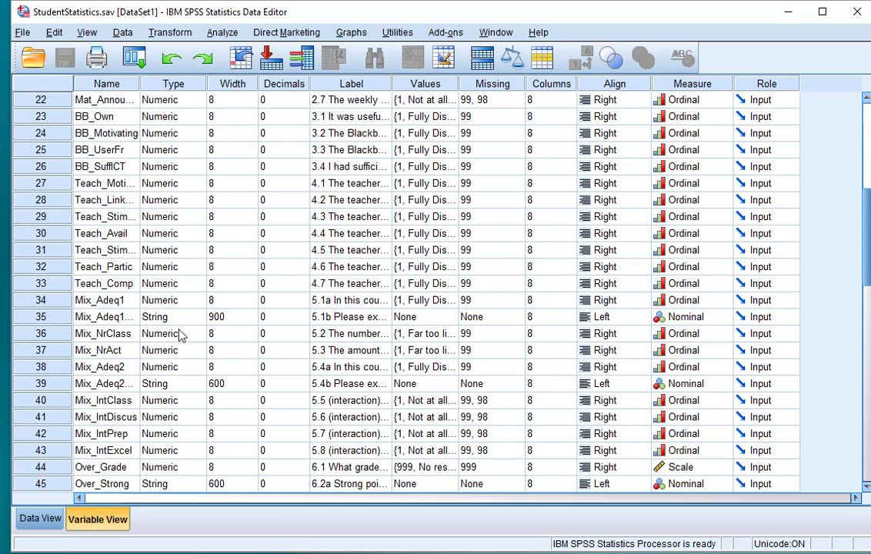
pyautogui.click(345, 184)
pyautogui.click(400, 184)
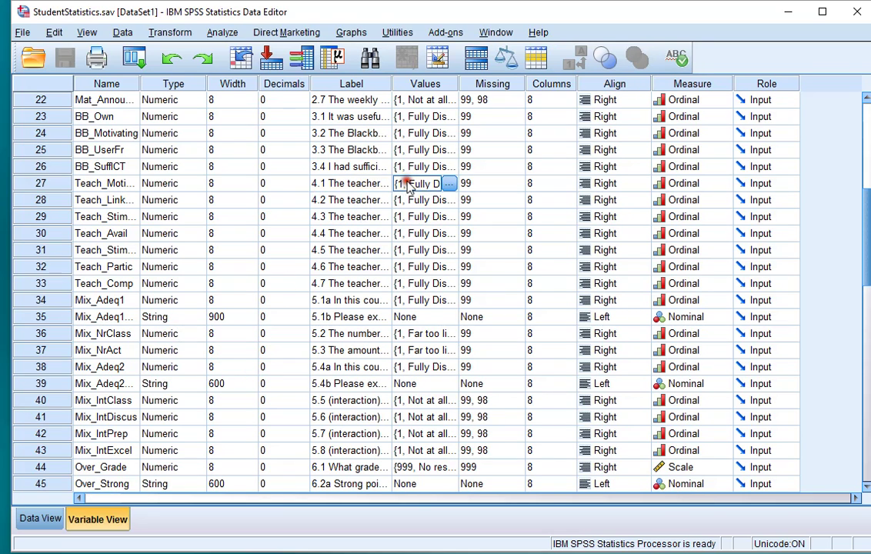
pyautogui.click(448, 183)
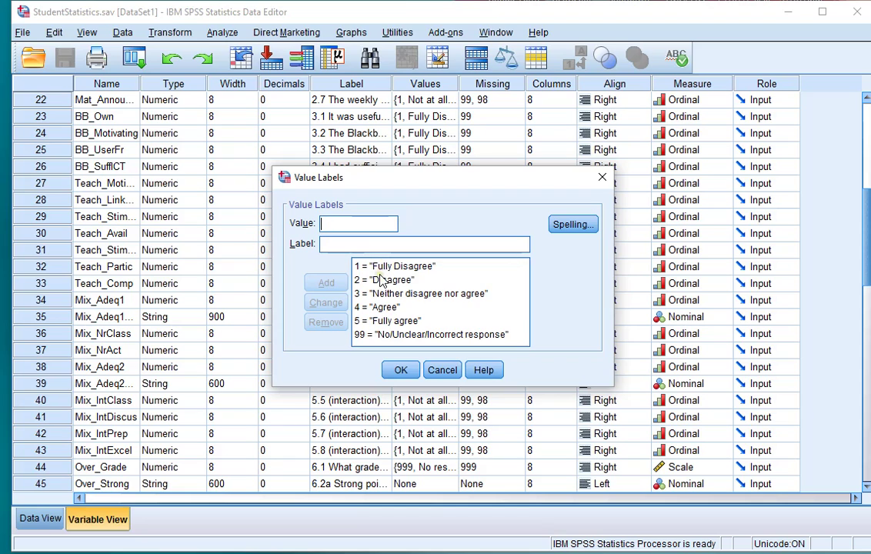
pyautogui.click(406, 370)
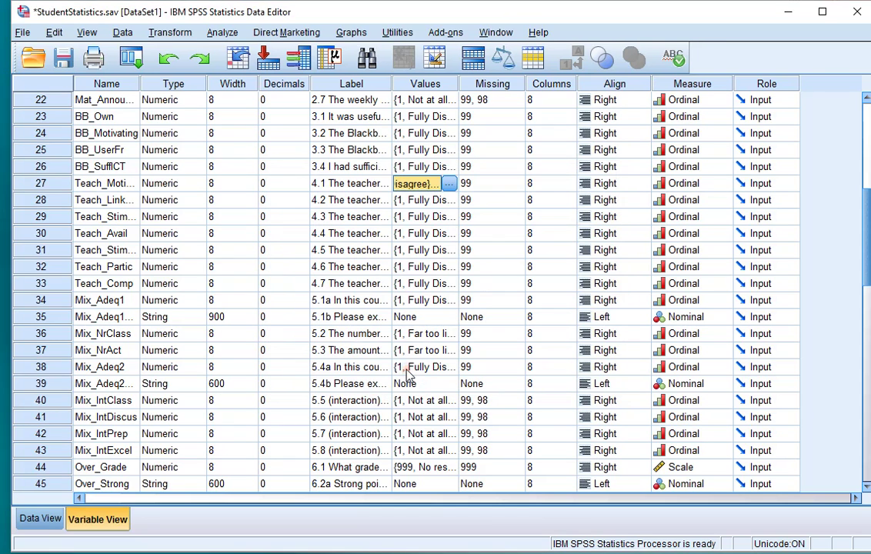